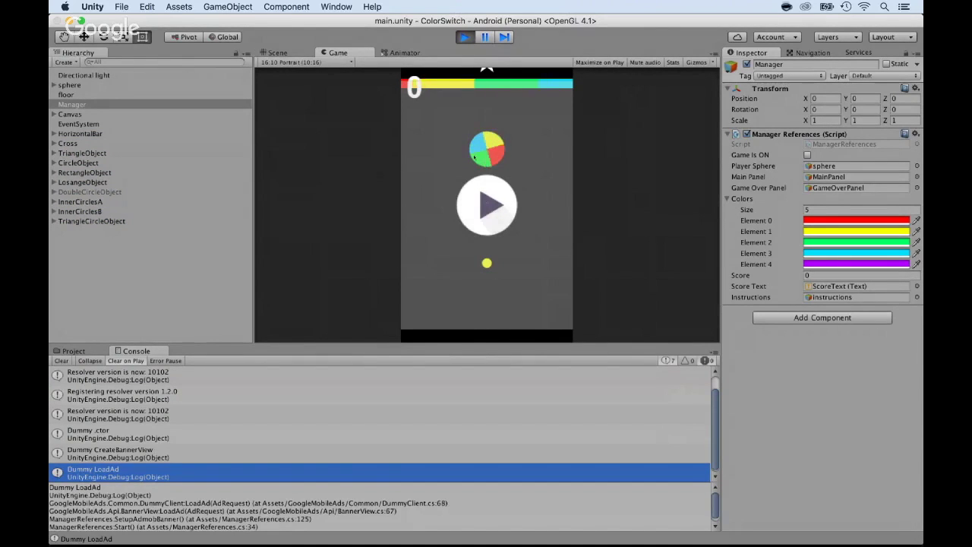
- Stop the running game and expand Canvas and MainPanel in the hierarchy, returning to the Game view
{"action": "left_click", "coordinate": [464, 37]}
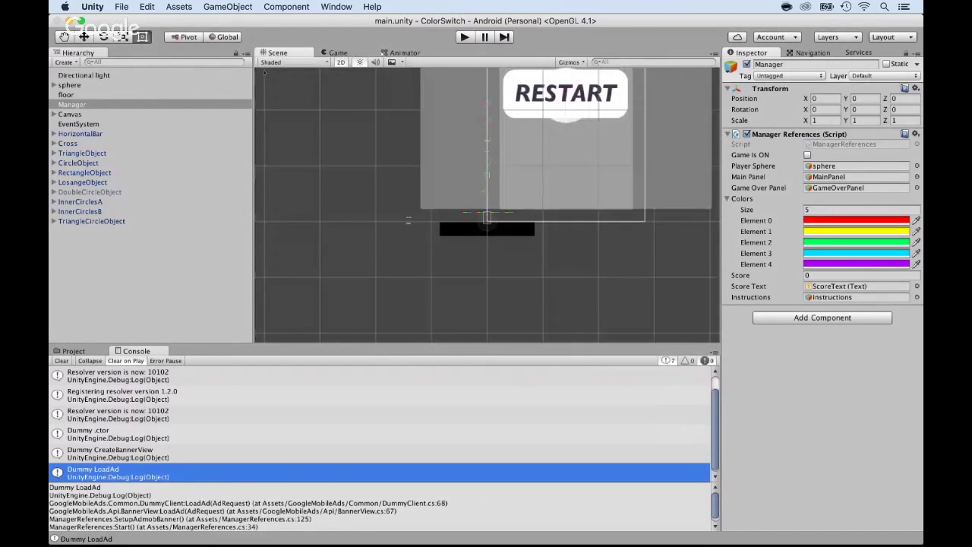
{"action": "left_click", "coordinate": [64, 114]}
{"action": "left_click", "coordinate": [54, 114]}
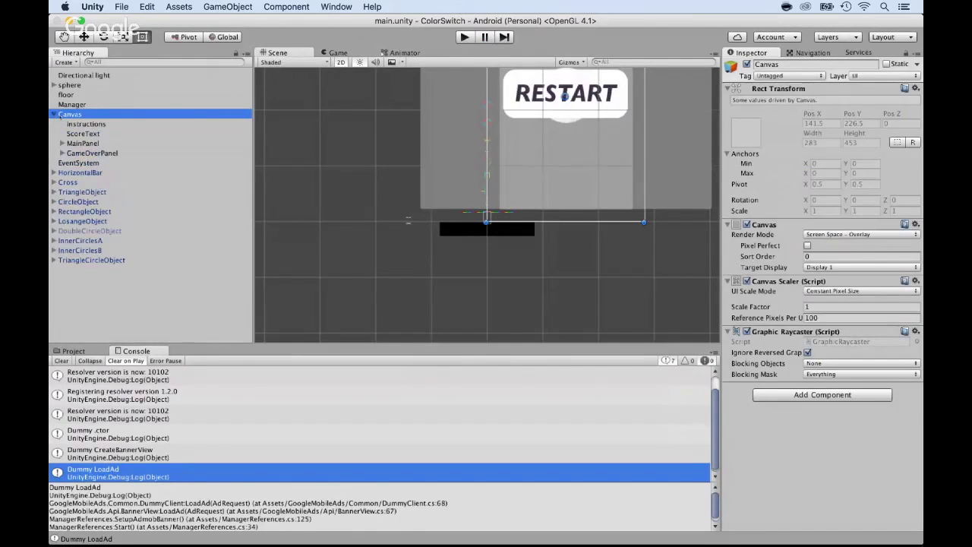
{"action": "left_click", "coordinate": [74, 143]}
{"action": "left_click", "coordinate": [62, 143]}
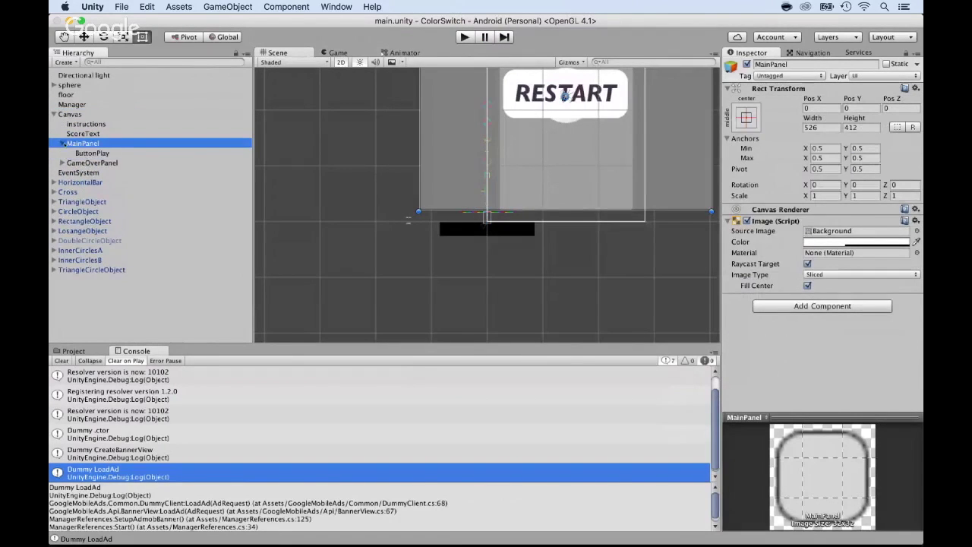
{"action": "left_click", "coordinate": [336, 52]}
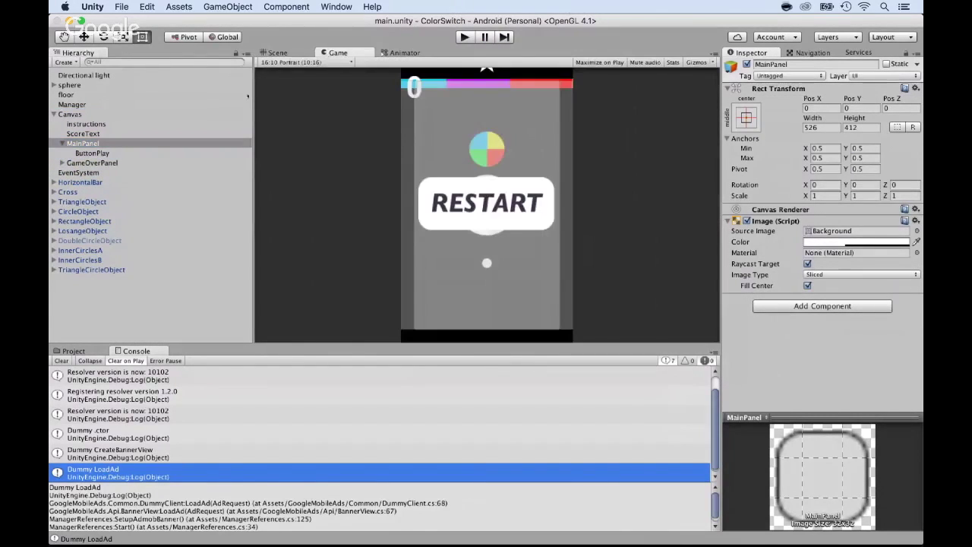
- Add the title sprite from the menus assets folder as a child of MainPanel
{"action": "left_click", "coordinate": [75, 351]}
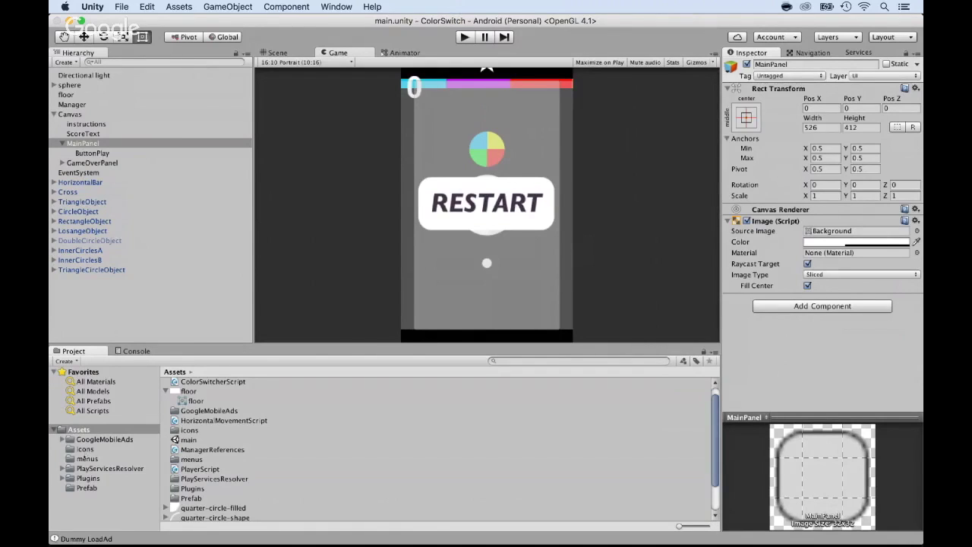
{"action": "left_click", "coordinate": [85, 458]}
{"action": "scroll", "coordinate": [246, 444], "scroll_direction": "down", "scroll_amount": 3}
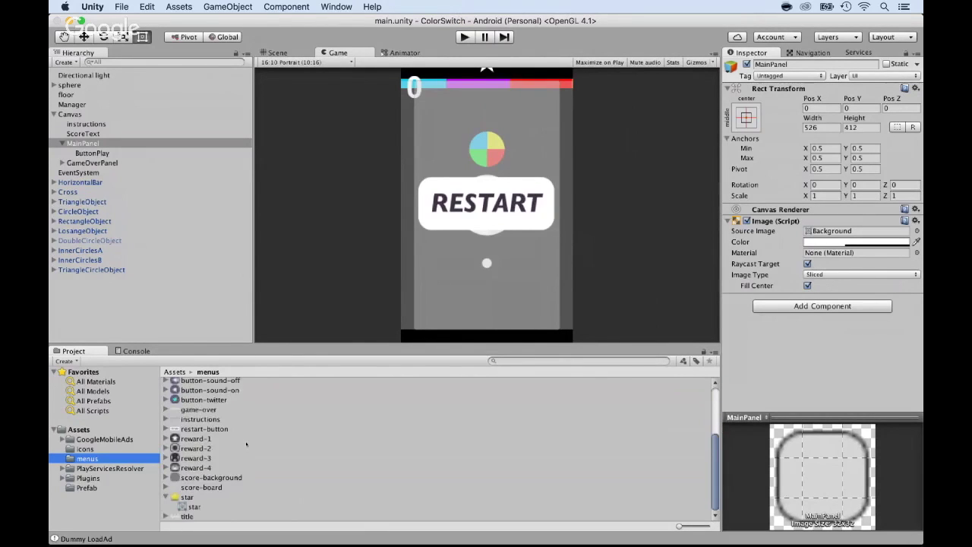
{"action": "left_click", "coordinate": [187, 516]}
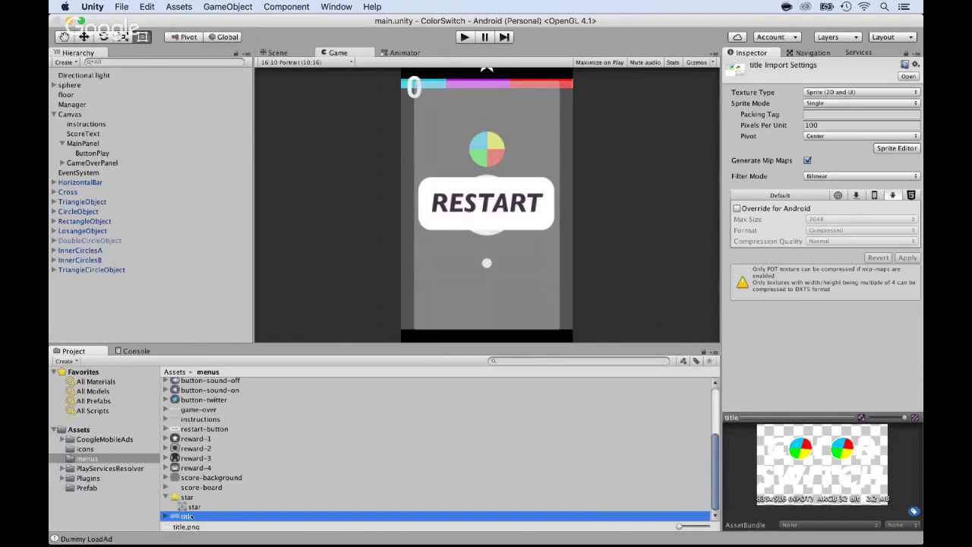
{"action": "left_click_drag", "start_coordinate": [190, 516], "coordinate": [86, 146]}
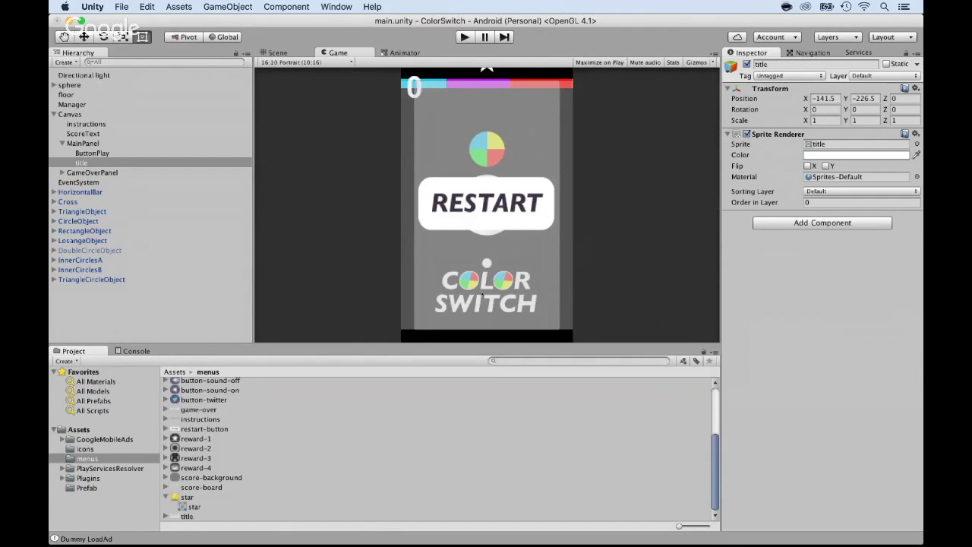
- Raise the title sprite to Y position -212.63 and briefly run the game to check it
{"action": "key", "text": "q"}
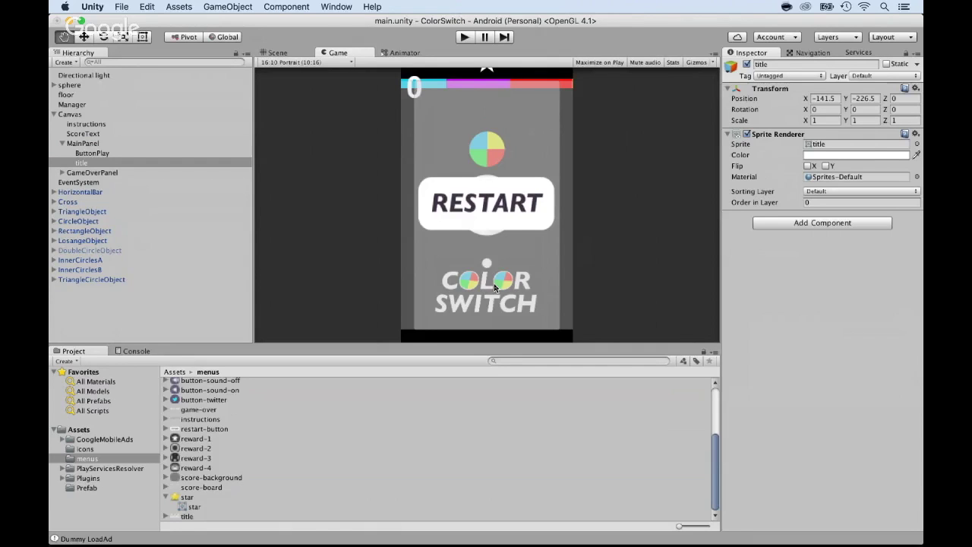
{"action": "key", "text": "t"}
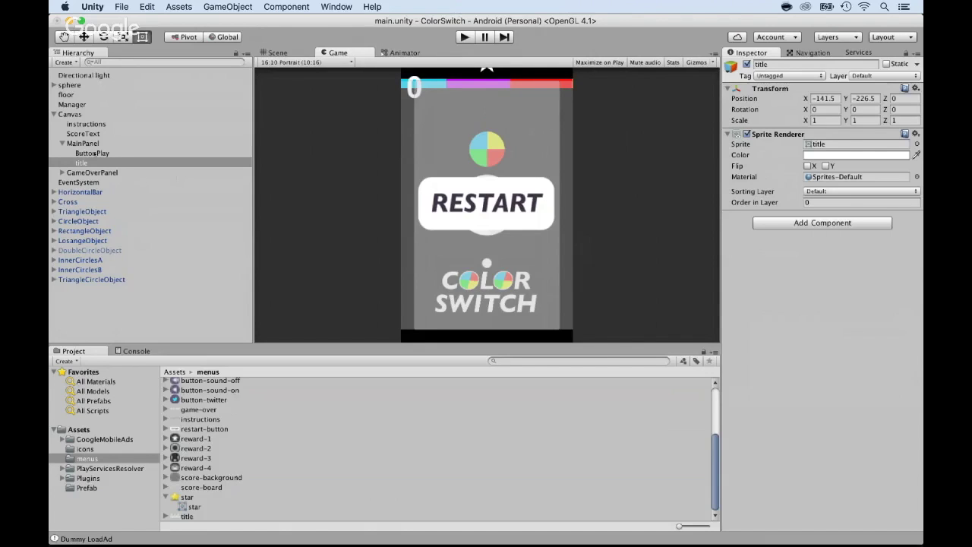
{"action": "left_click", "coordinate": [86, 162]}
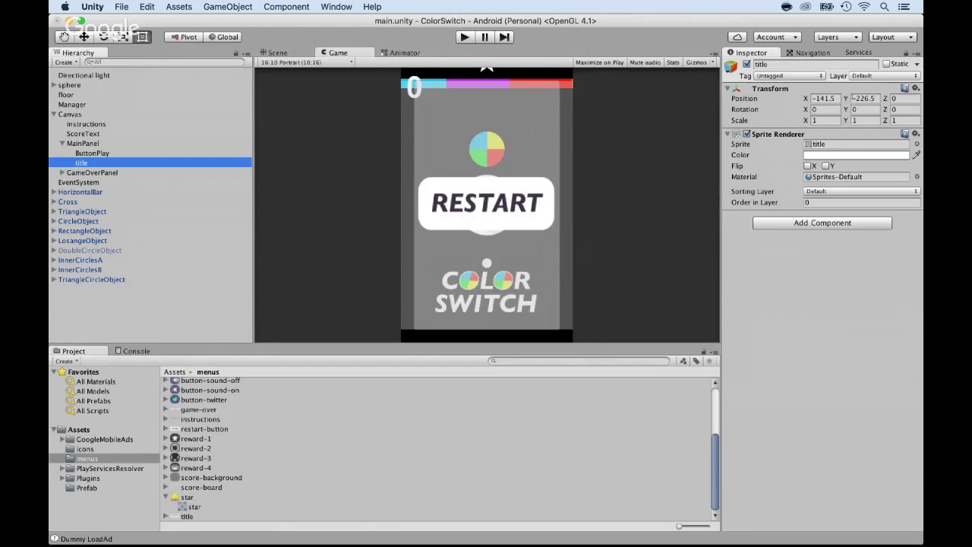
{"action": "left_click_drag", "start_coordinate": [847, 99], "coordinate": [884, 102]}
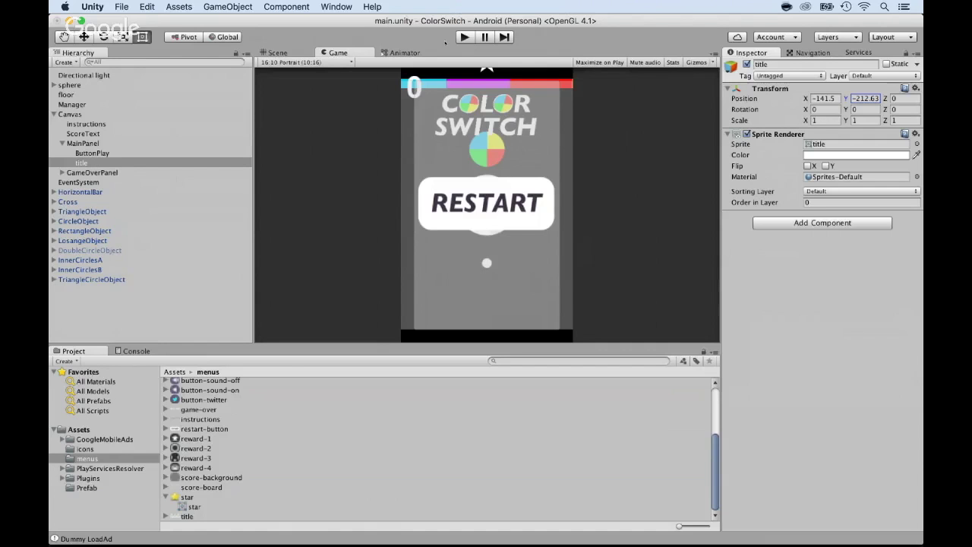
{"action": "left_click", "coordinate": [464, 36]}
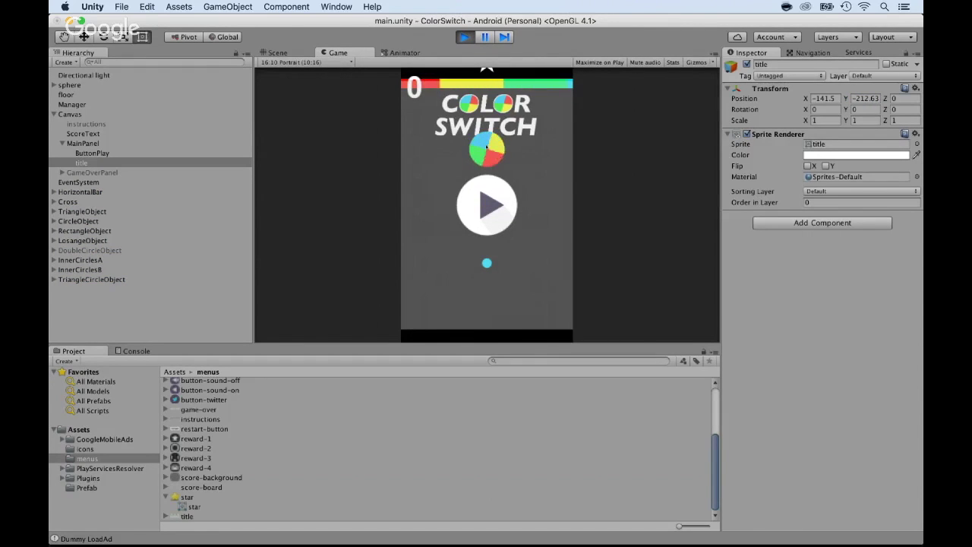
{"action": "left_click", "coordinate": [464, 37]}
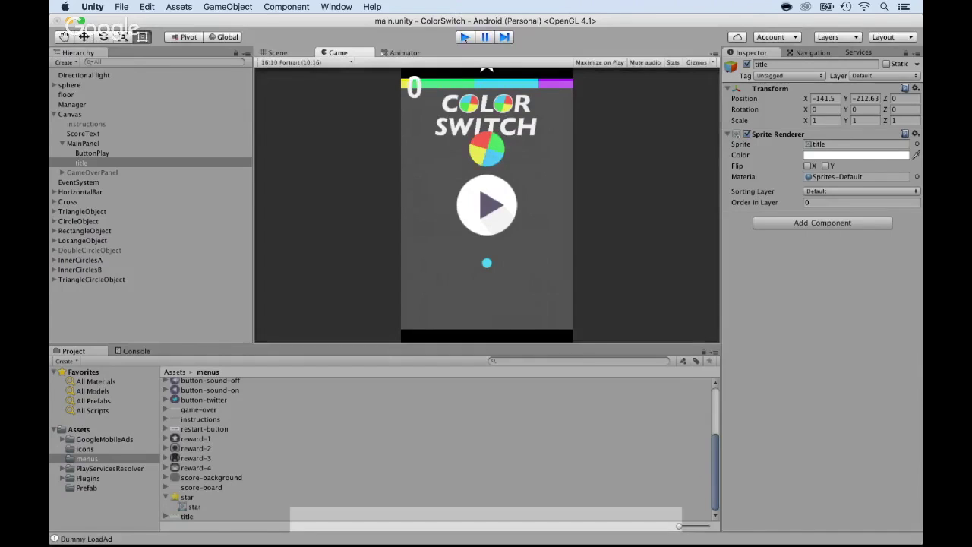
- Scale the title sprite to 0.7 on all three axes and raise it to Y position -212.06
{"action": "left_click", "coordinate": [85, 163]}
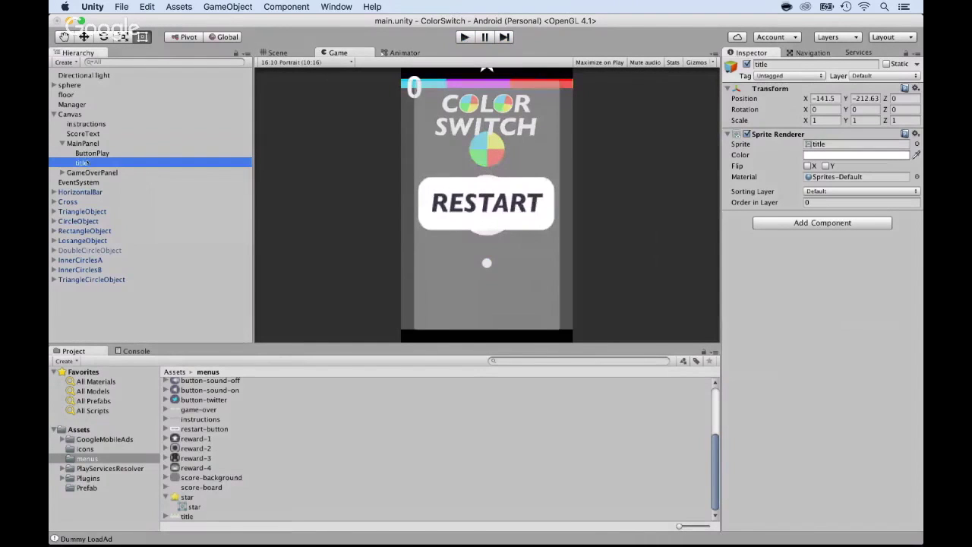
{"action": "left_click", "coordinate": [816, 120]}
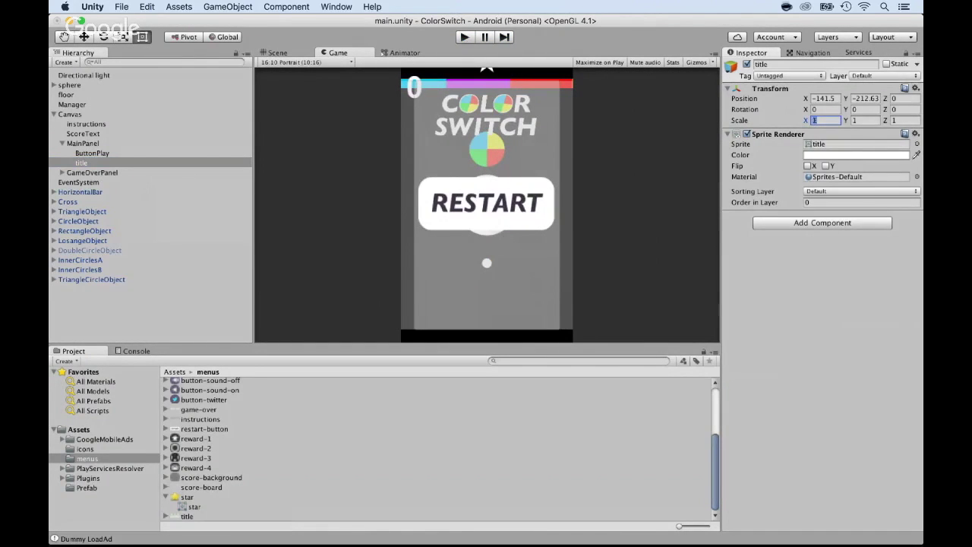
{"action": "type", "text": "0.7"}
{"action": "key", "text": "Tab"}
{"action": "type", "text": "0.7"}
{"action": "key", "text": "Tab"}
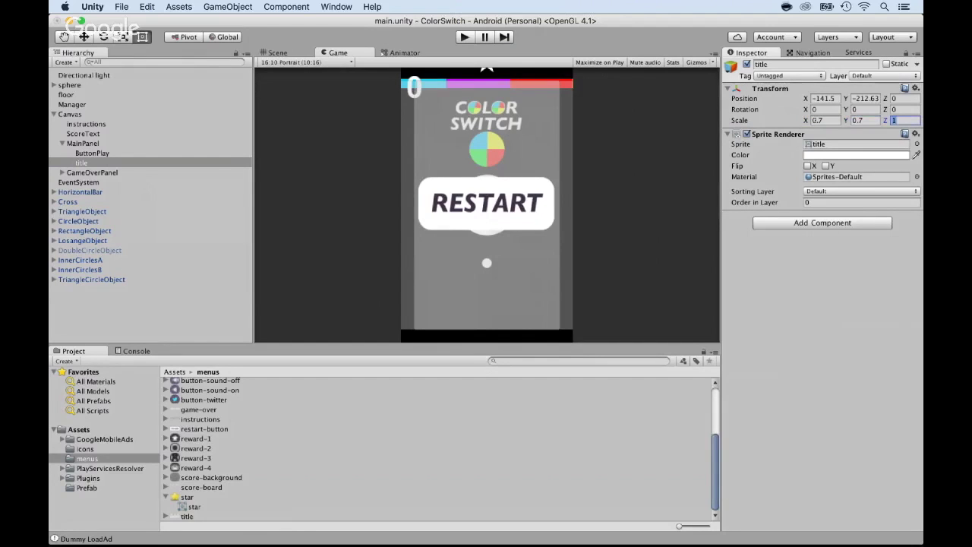
{"action": "type", "text": "0.7"}
{"action": "left_click_drag", "start_coordinate": [845, 98], "coordinate": [863, 98]}
- Enable Maximize on Play and test-run the game, starting a round from the main panel before stopping it
{"action": "left_click", "coordinate": [589, 62]}
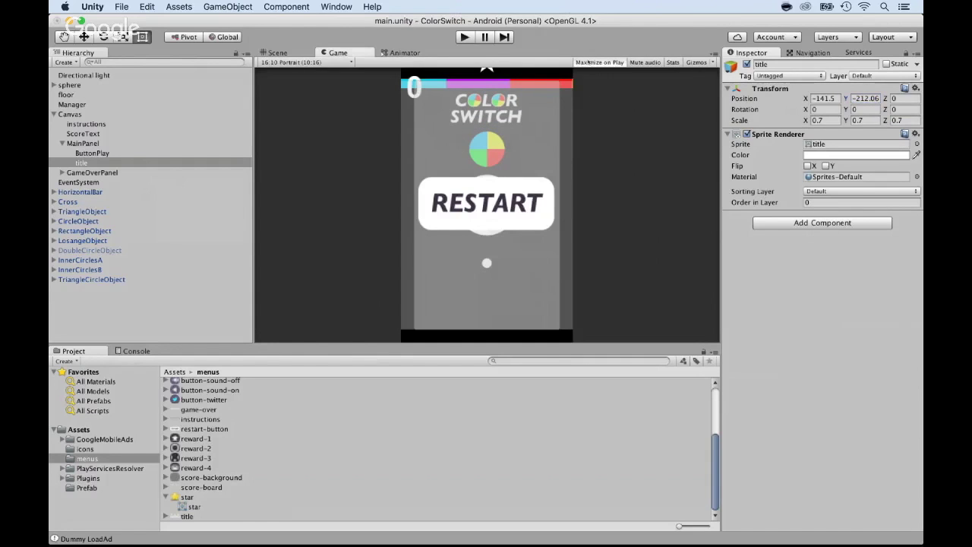
{"action": "left_click", "coordinate": [464, 36]}
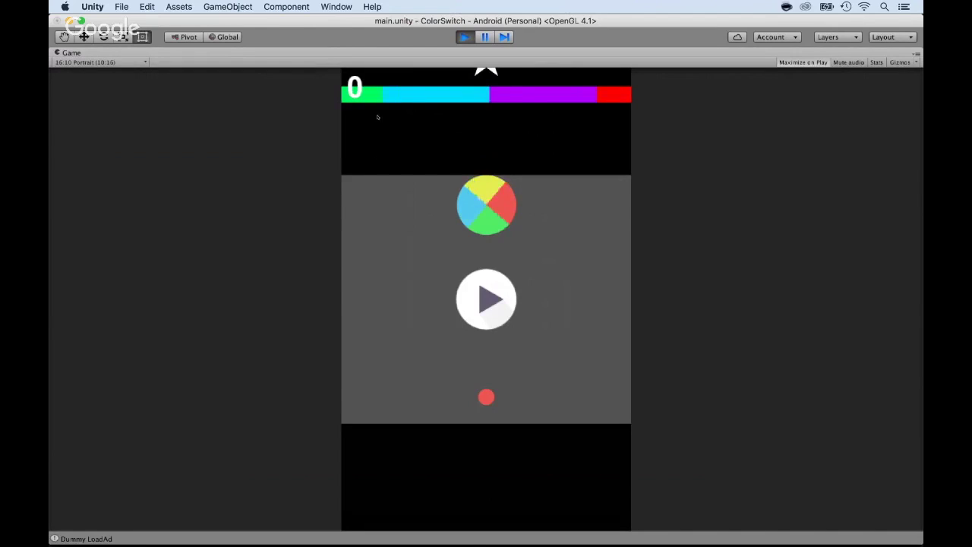
{"action": "left_click", "coordinate": [472, 301]}
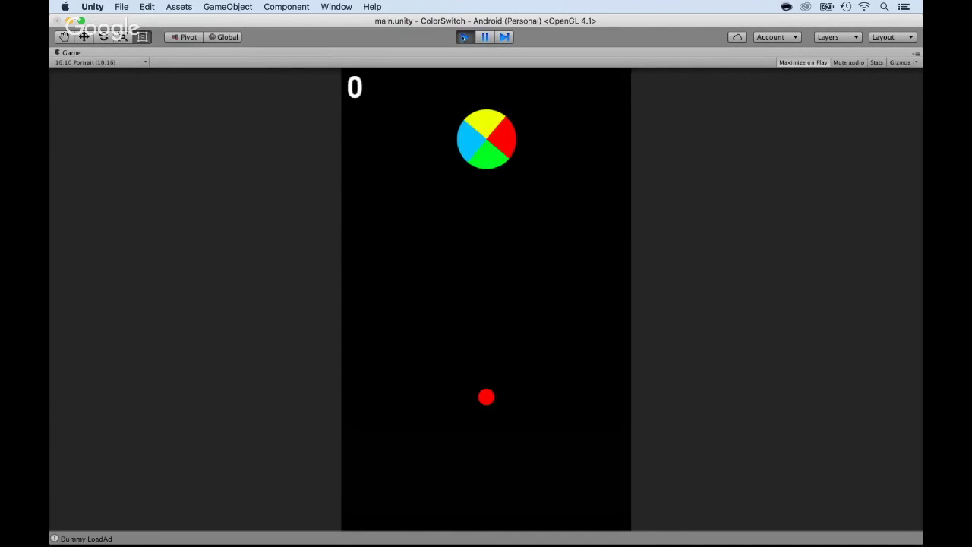
{"action": "left_click", "coordinate": [463, 36]}
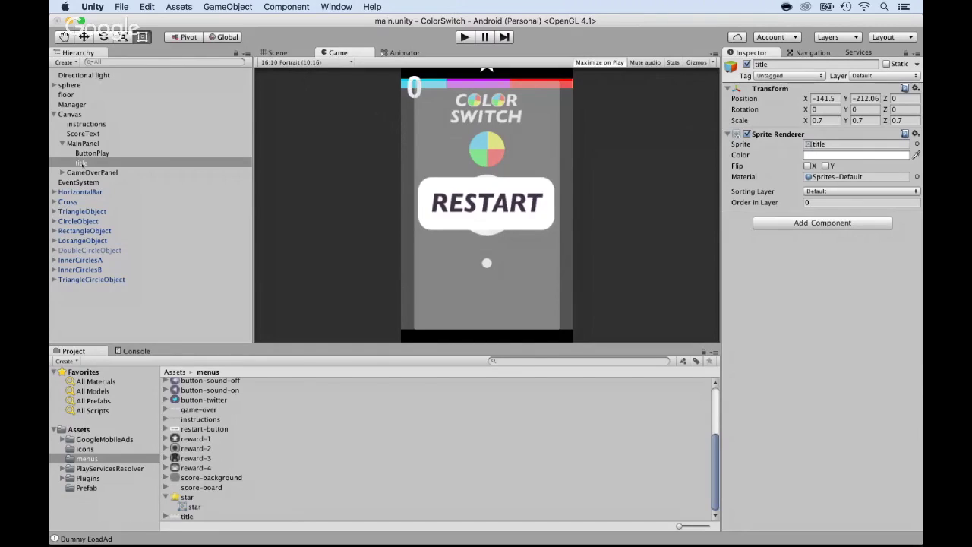
- Create a UI Image as a child of MainPanel
{"action": "left_click", "coordinate": [83, 164]}
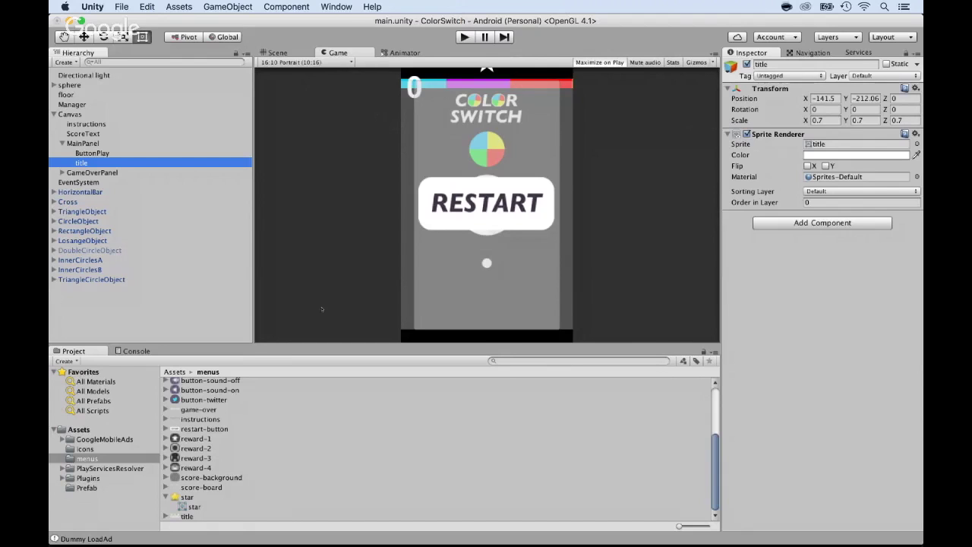
{"action": "left_click", "coordinate": [82, 143]}
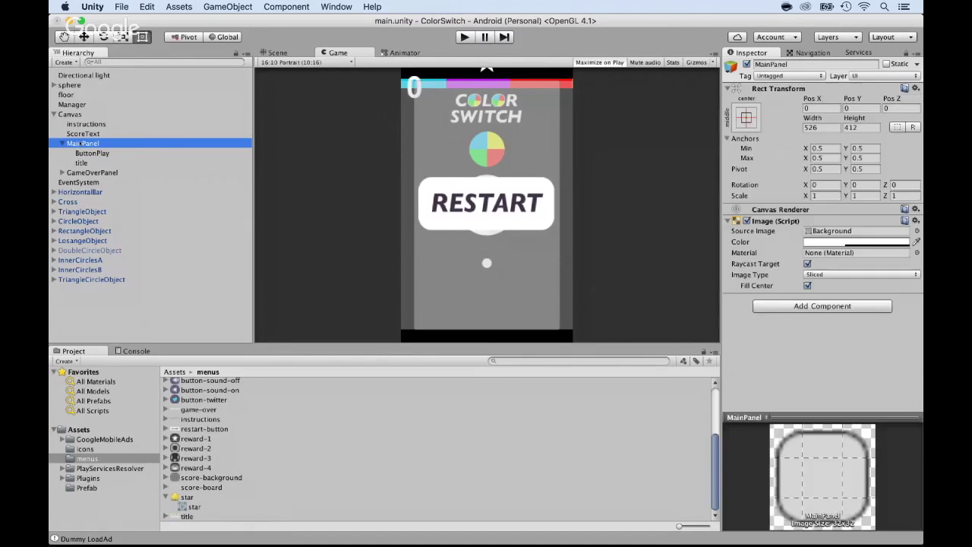
{"action": "right_click", "coordinate": [81, 142]}
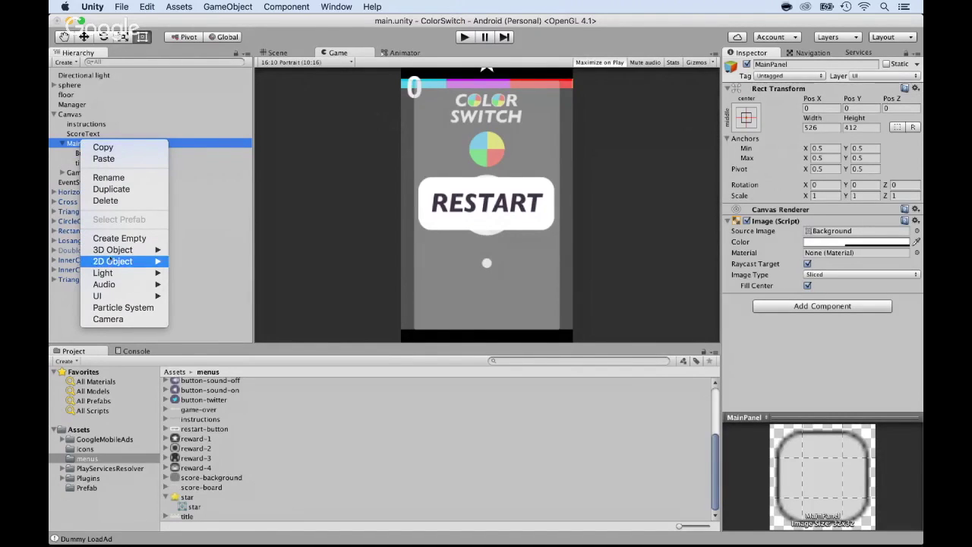
{"action": "mouse_move", "coordinate": [114, 296]}
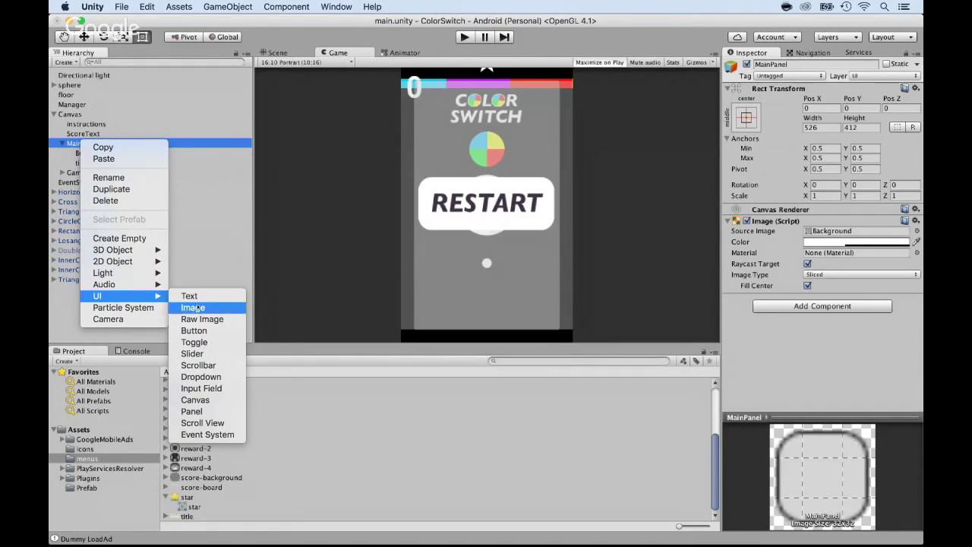
{"action": "left_click", "coordinate": [196, 307]}
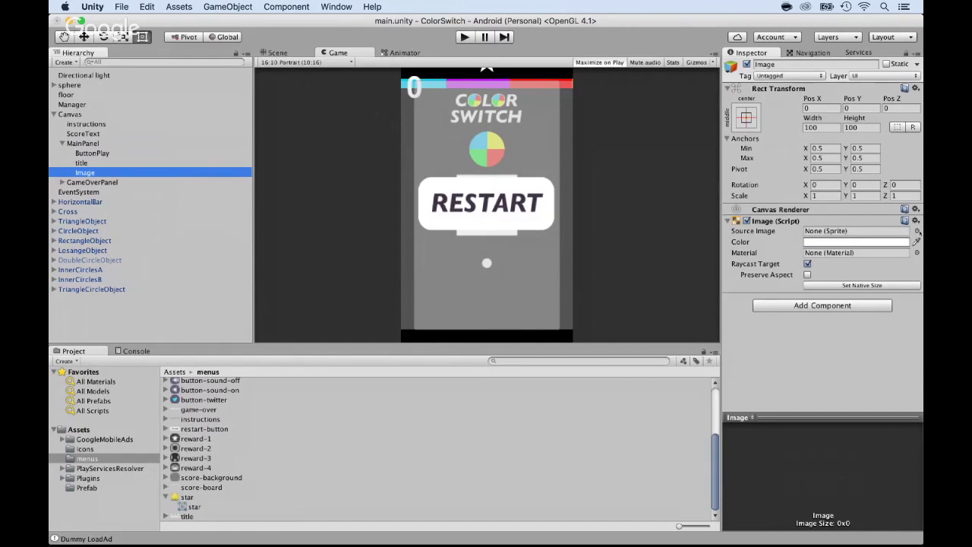
- Assign the title sprite as the new image's source image
{"action": "left_click", "coordinate": [916, 231]}
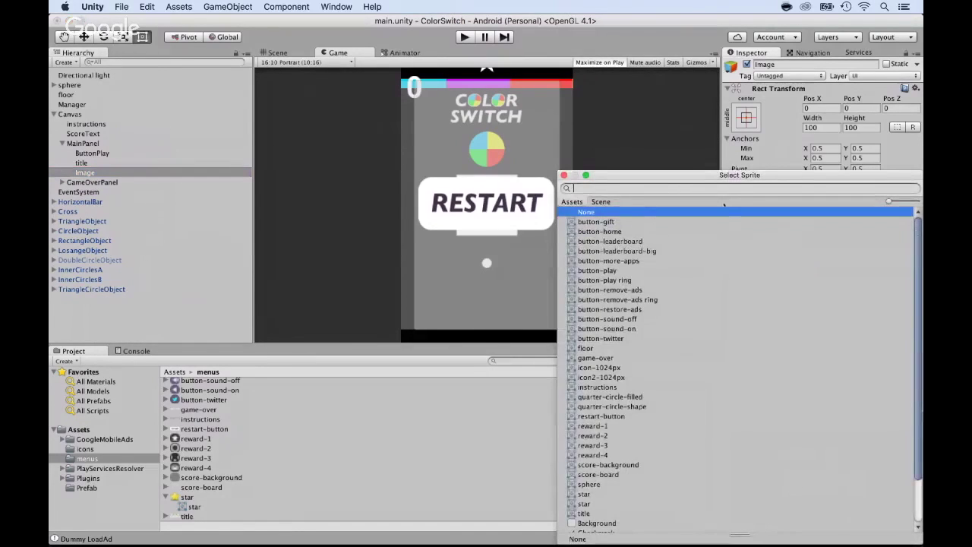
{"action": "type", "text": "title"}
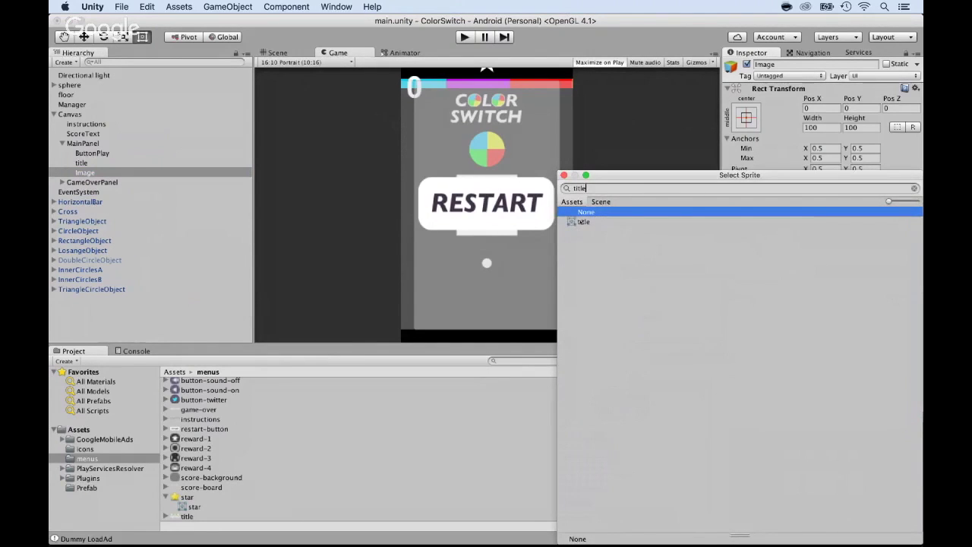
{"action": "double_click", "coordinate": [583, 221]}
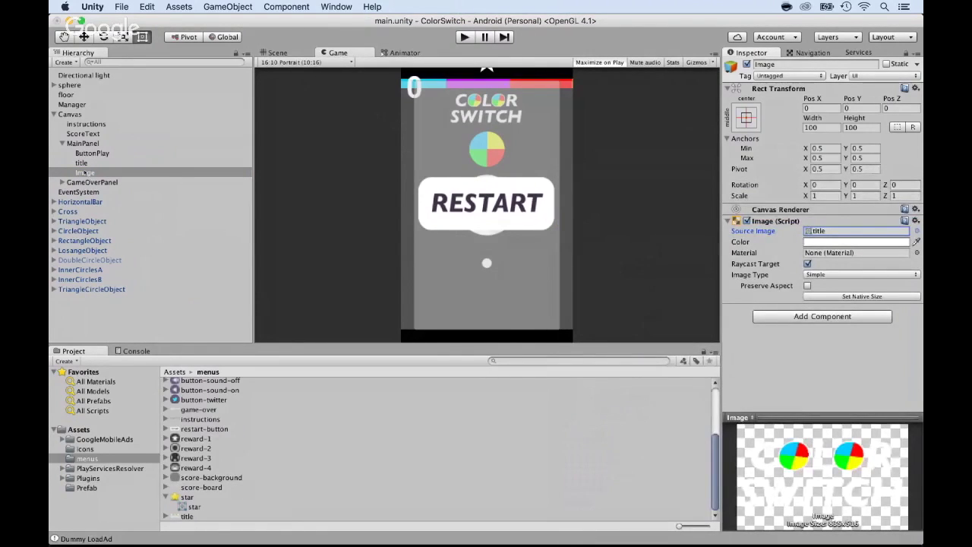
- Delete the title sprite object from MainPanel
{"action": "left_click", "coordinate": [81, 163]}
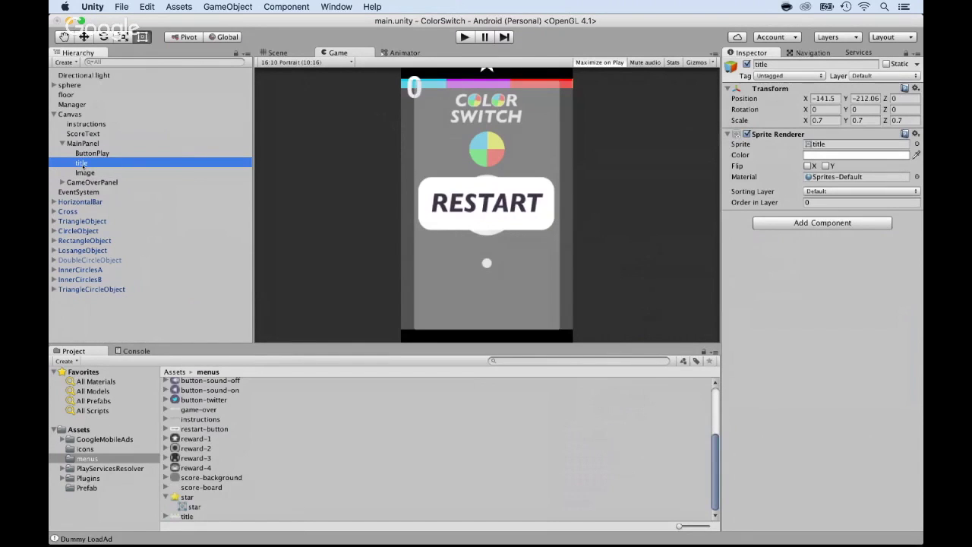
{"action": "right_click", "coordinate": [83, 166]}
{"action": "left_click", "coordinate": [114, 224]}
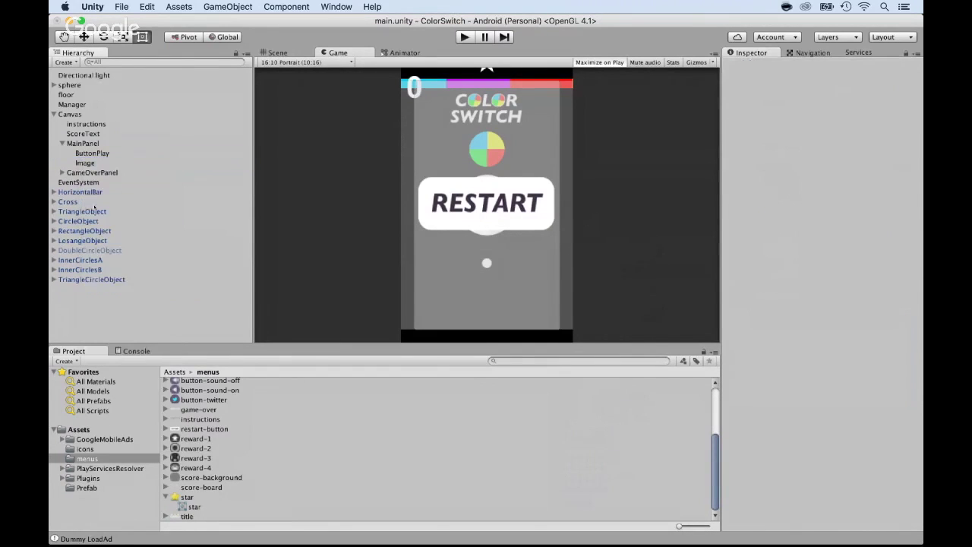
- Rename the new image under MainPanel as ImageTitle
{"action": "left_click", "coordinate": [79, 164]}
{"action": "key", "text": "Right"}
{"action": "type", "text": "Title"}
{"action": "key", "text": "Return"}
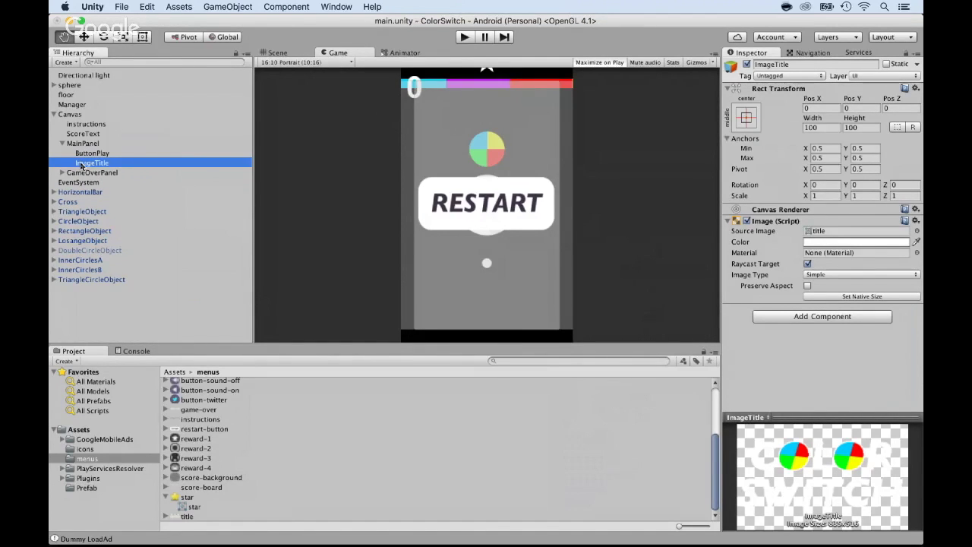
- Anchor ImageTitle to the top center of its parent panel
{"action": "key", "text": "t"}
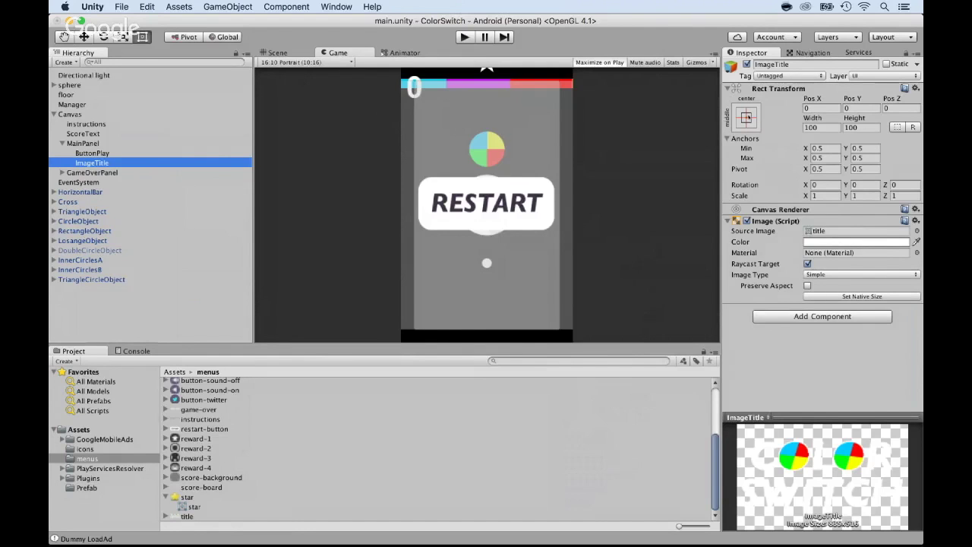
{"action": "left_click", "coordinate": [748, 116]}
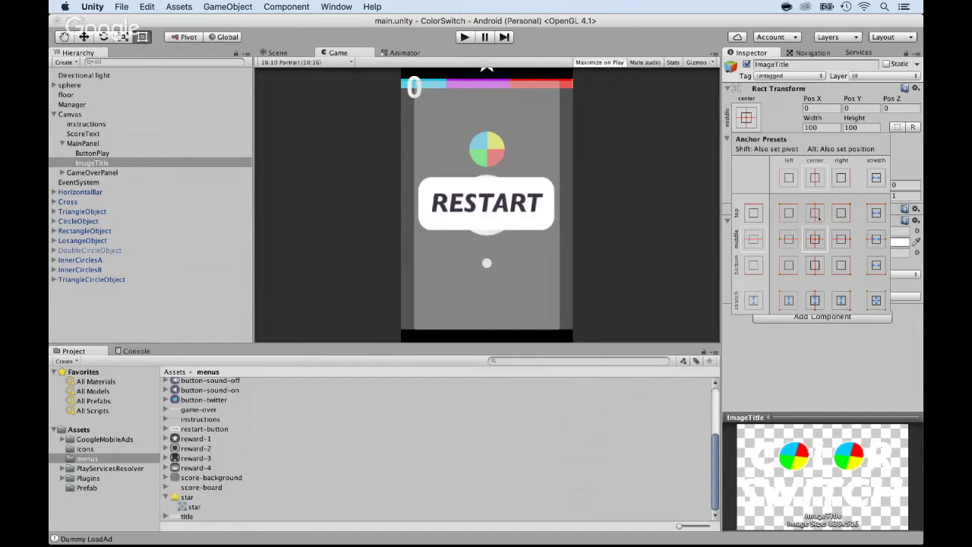
{"action": "left_click", "coordinate": [815, 214]}
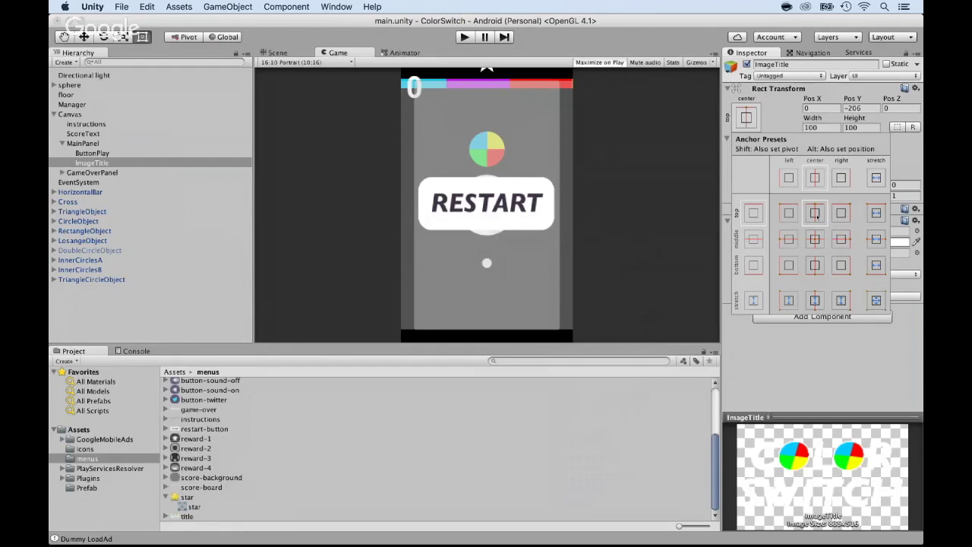
- Snap ImageTitle's position to the top-center anchor of its parent panel and set its height to 83.33
{"action": "key", "text": "alt"}
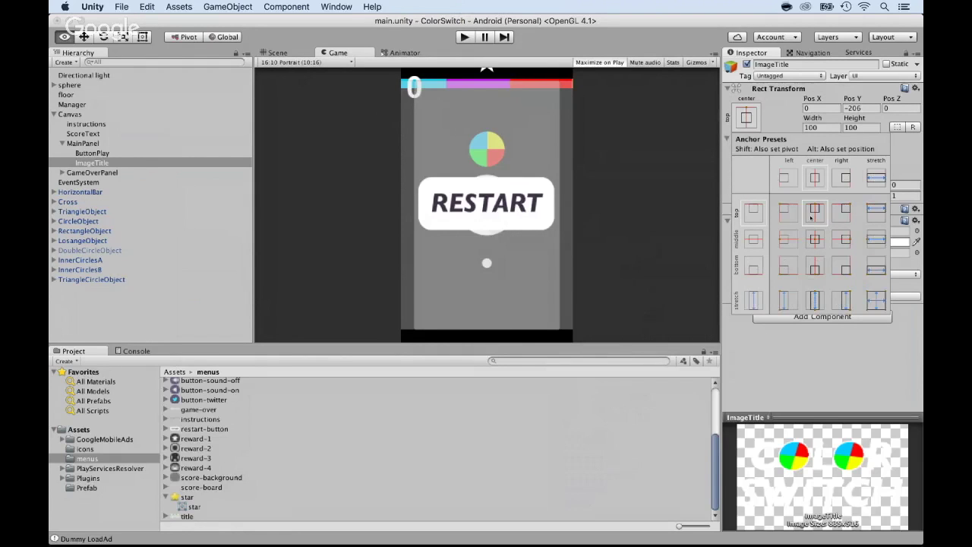
{"action": "left_click", "coordinate": [812, 216], "text": "alt"}
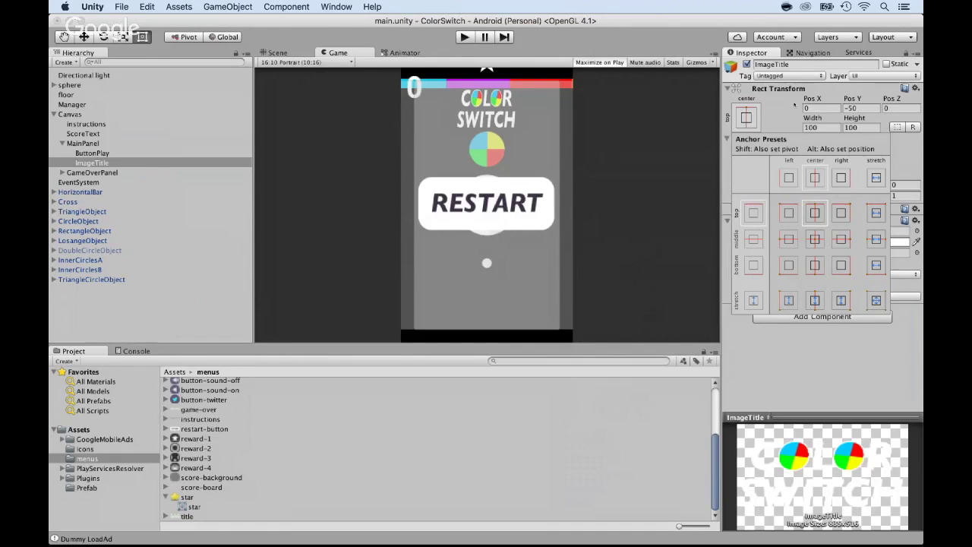
{"action": "left_click", "coordinate": [887, 127]}
{"action": "left_click", "coordinate": [854, 120]}
{"action": "left_click_drag", "start_coordinate": [854, 120], "coordinate": [509, 141]}
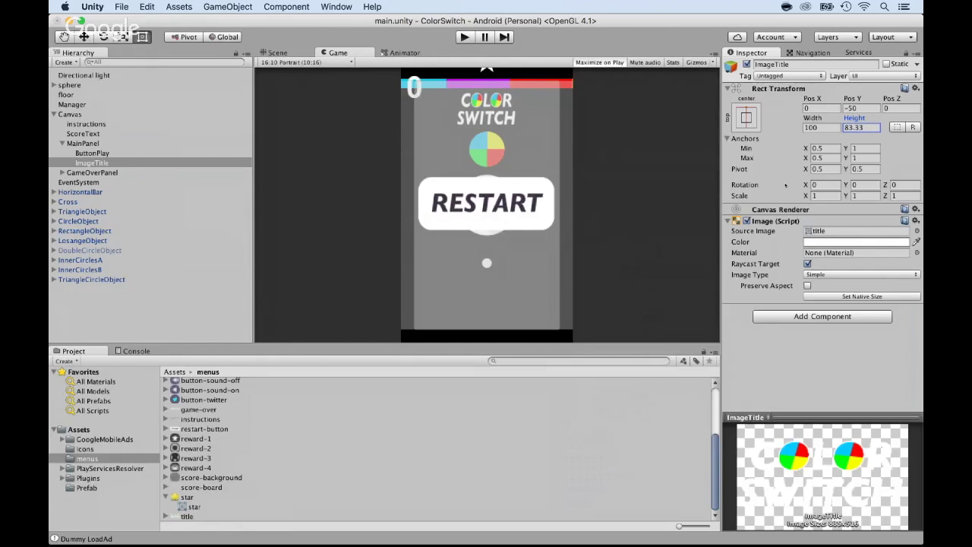
{"action": "left_click", "coordinate": [861, 107]}
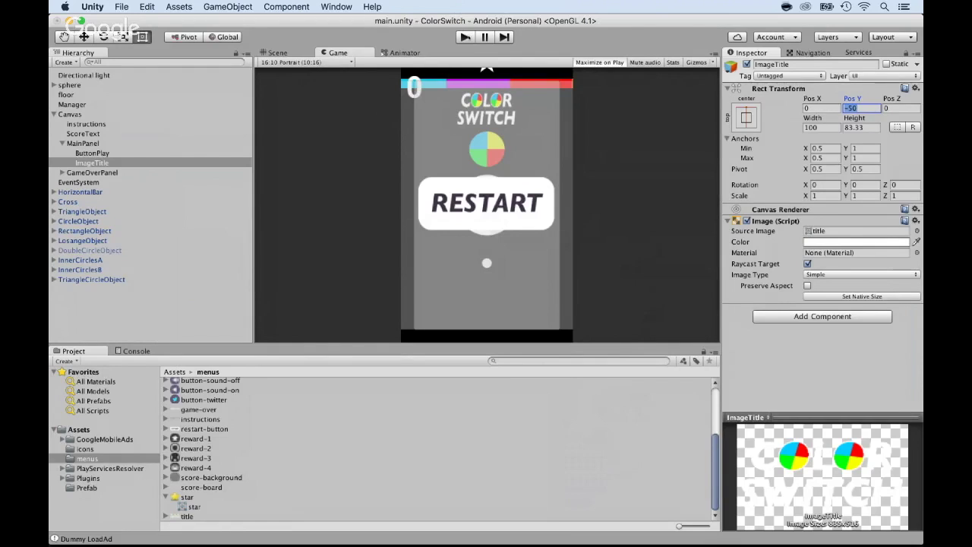
- Play-test the main menu by running the game, starting a round and making the ball jump, then stop play mode
{"action": "left_click", "coordinate": [465, 36]}
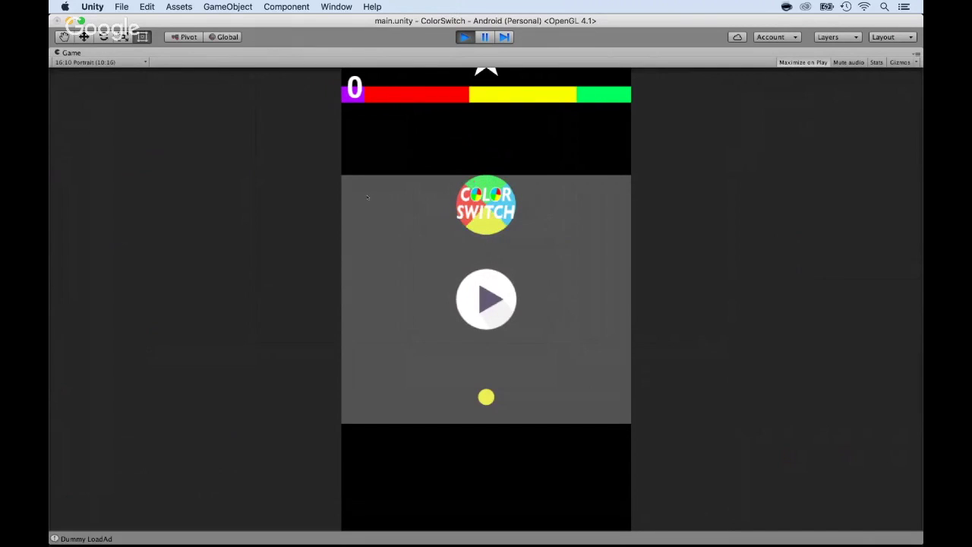
{"action": "left_click", "coordinate": [489, 289]}
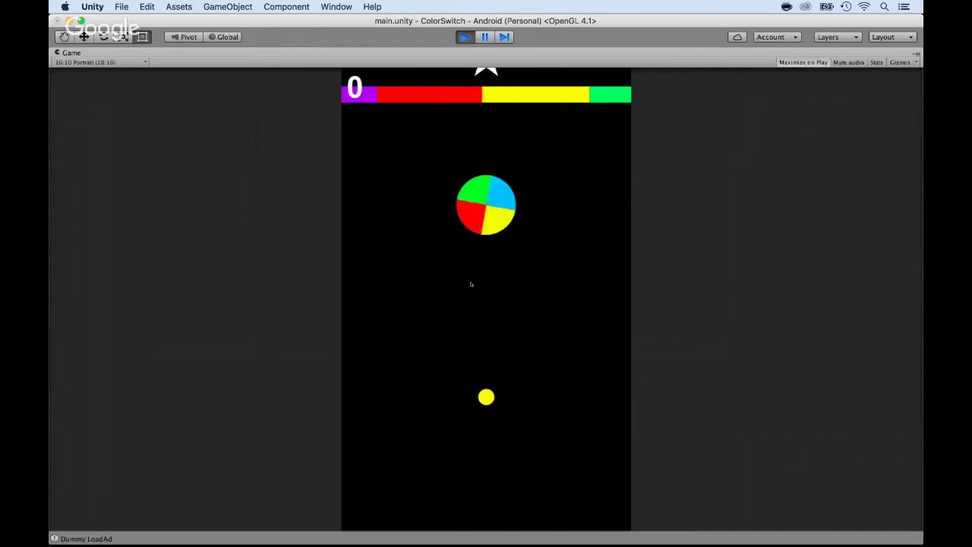
{"action": "left_click", "coordinate": [463, 315]}
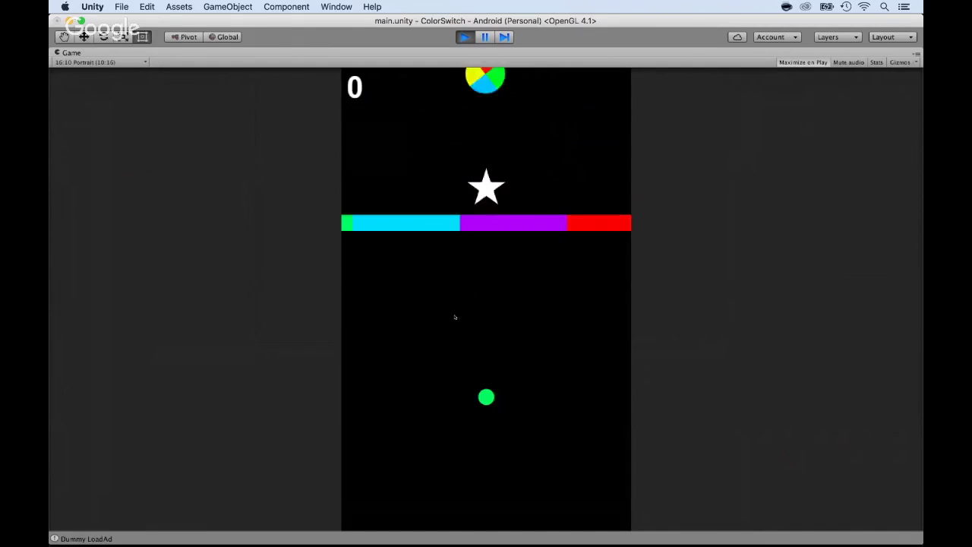
{"action": "left_click", "coordinate": [447, 326]}
{"action": "left_click", "coordinate": [462, 310]}
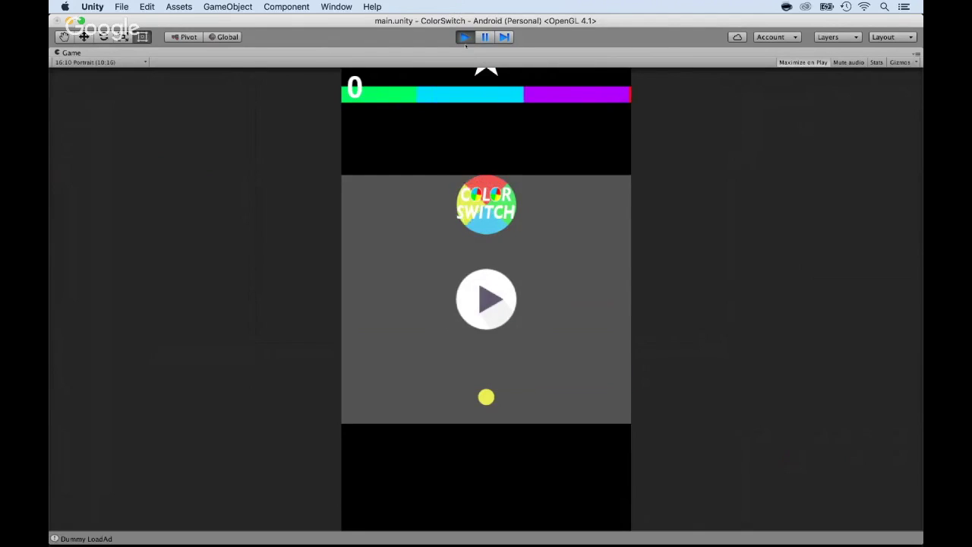
{"action": "left_click", "coordinate": [464, 38]}
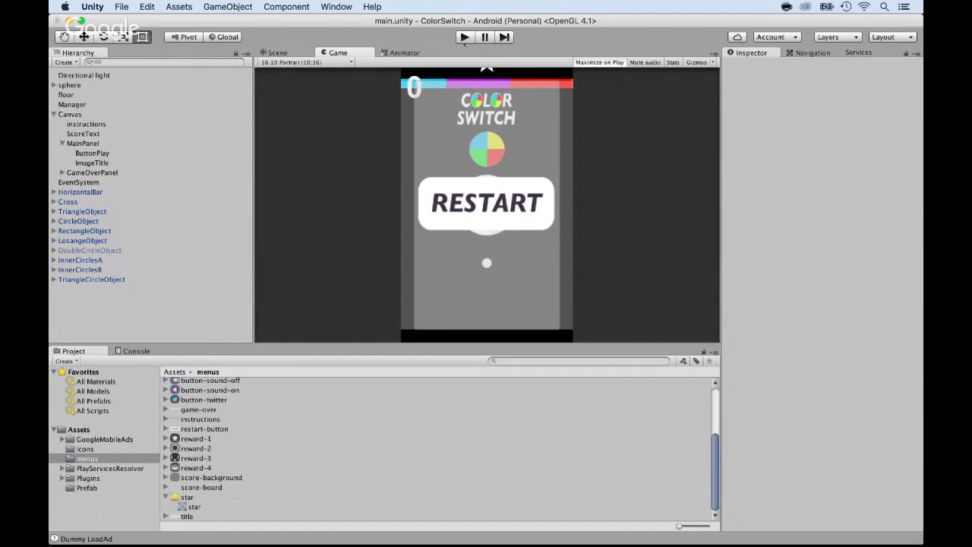
{"action": "key", "text": "super+Tab"}
{"action": "key", "text": "super+Tab"}
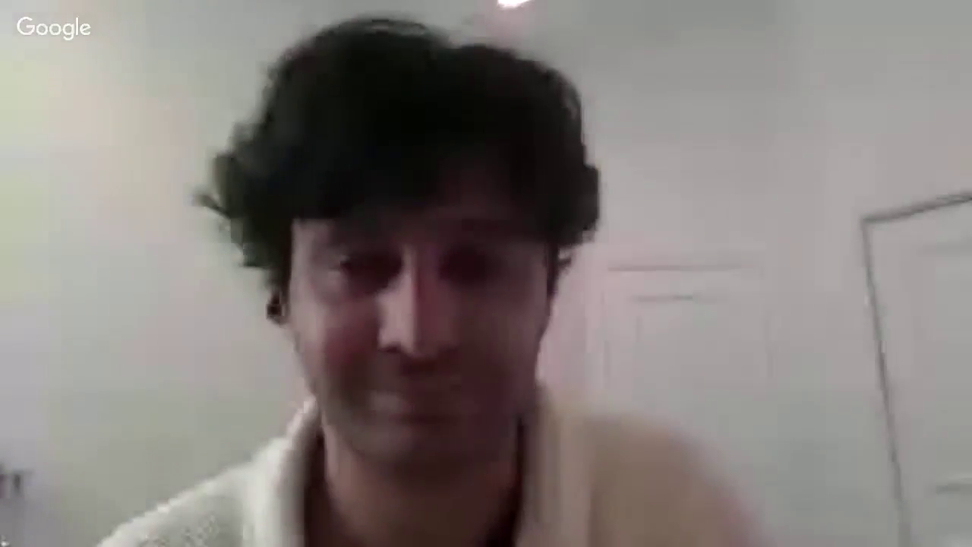